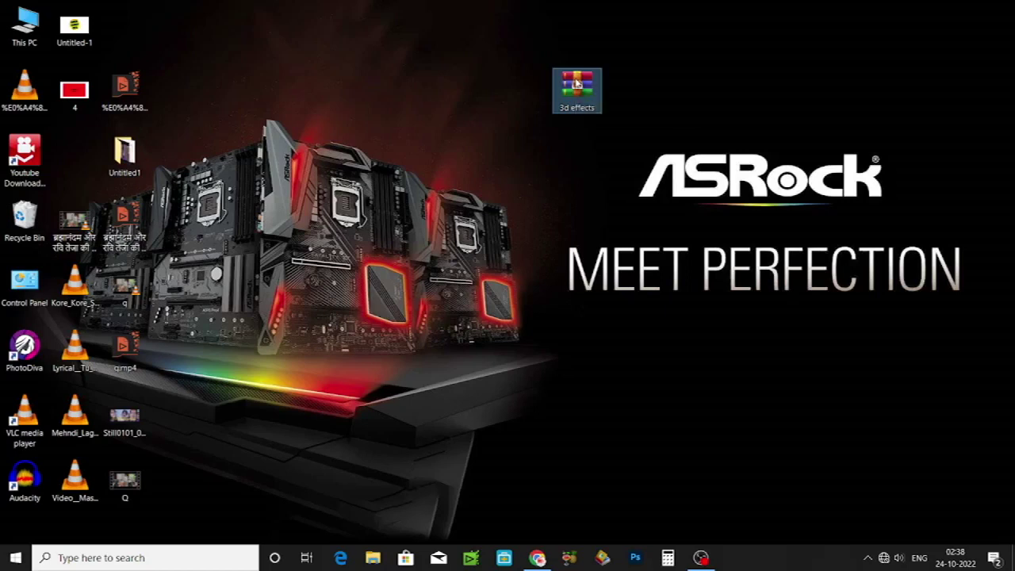
Step: Extract the 3d effects archive with WinRAR to the default destination, entering the archive password
right_click(576, 82)
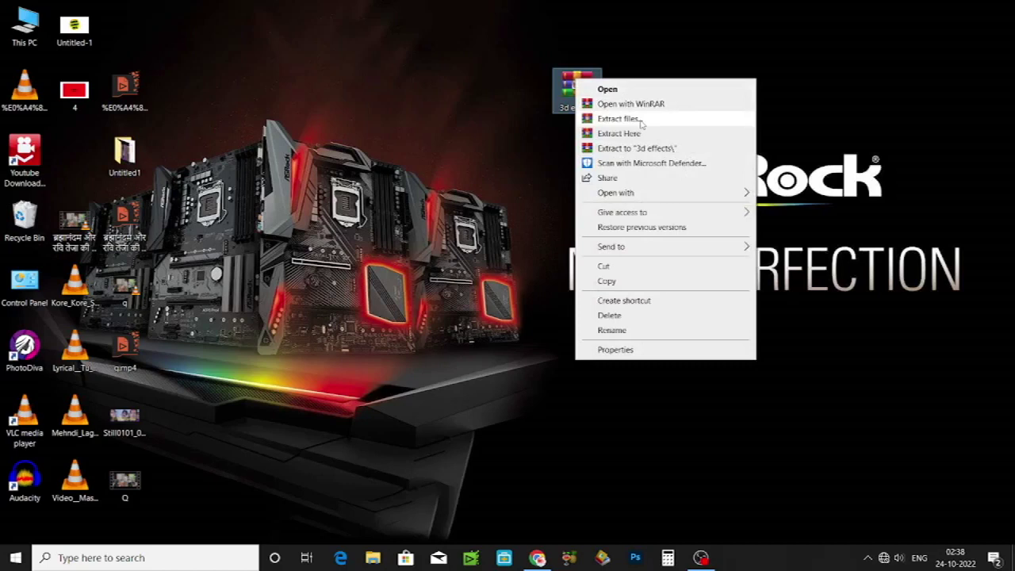
click(641, 119)
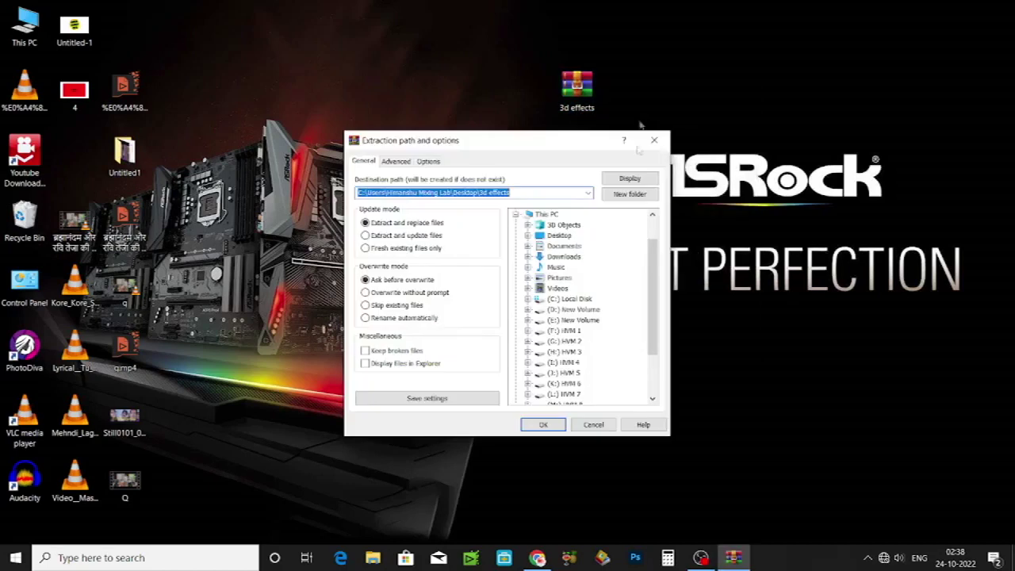
click(559, 428)
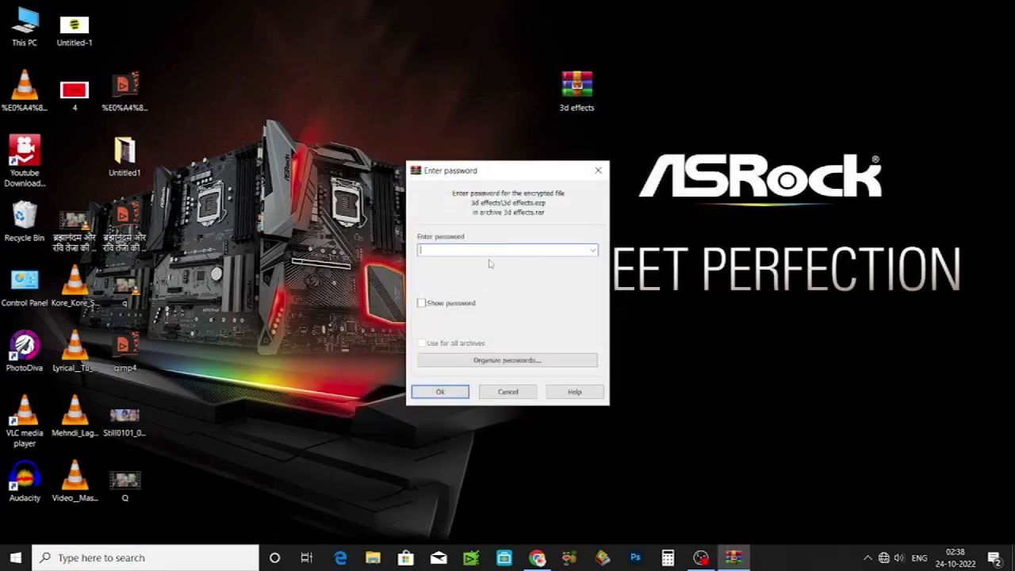
text(123456)
click(444, 392)
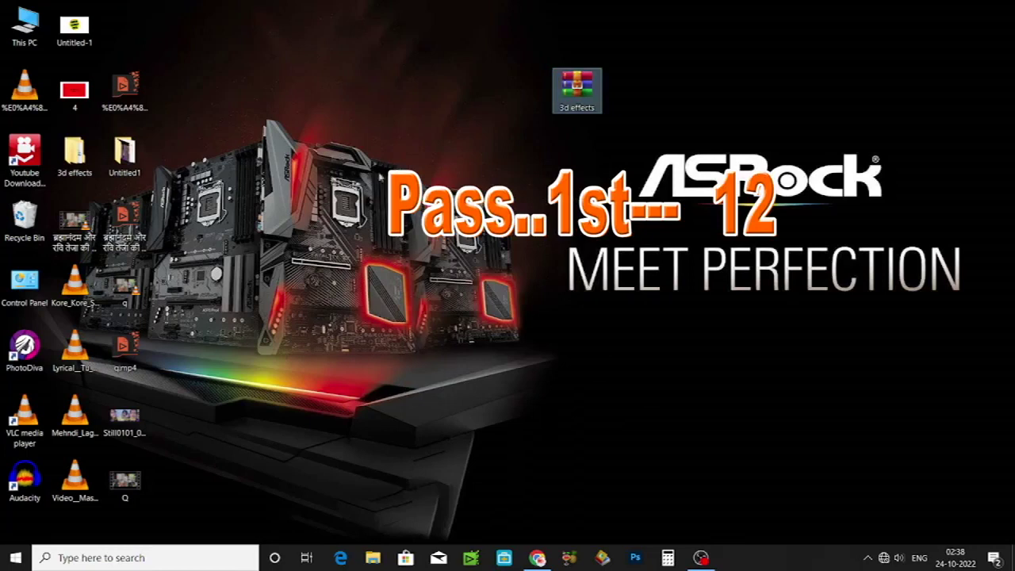
Step: Move the extracted 3d effects folder beside the archive and launch EDIUS from the taskbar
drag(75, 153, 439, 73)
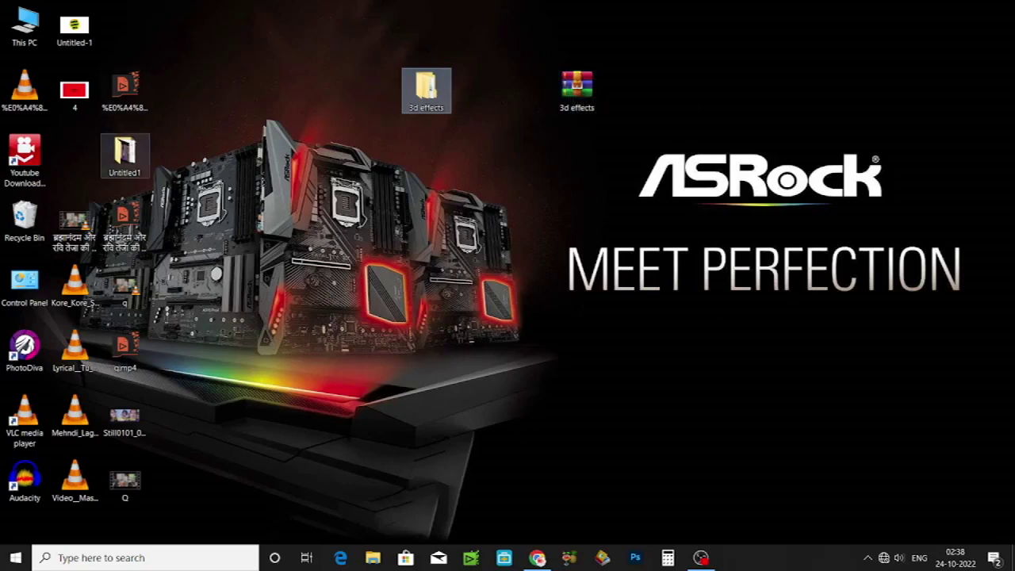
click(469, 559)
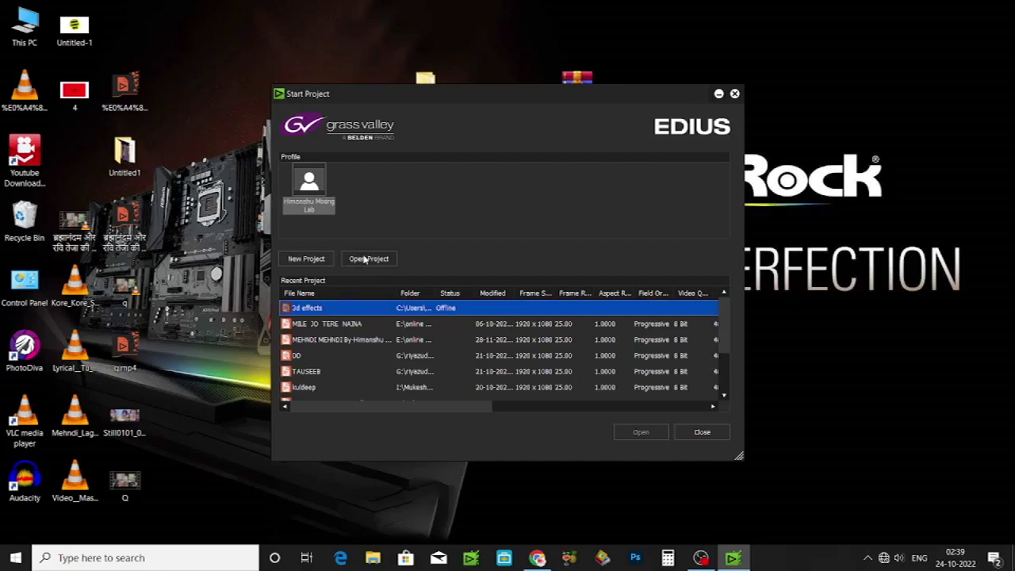
Step: Open the '3d effects' project file from the 3d effects folder on the Desktop
click(366, 258)
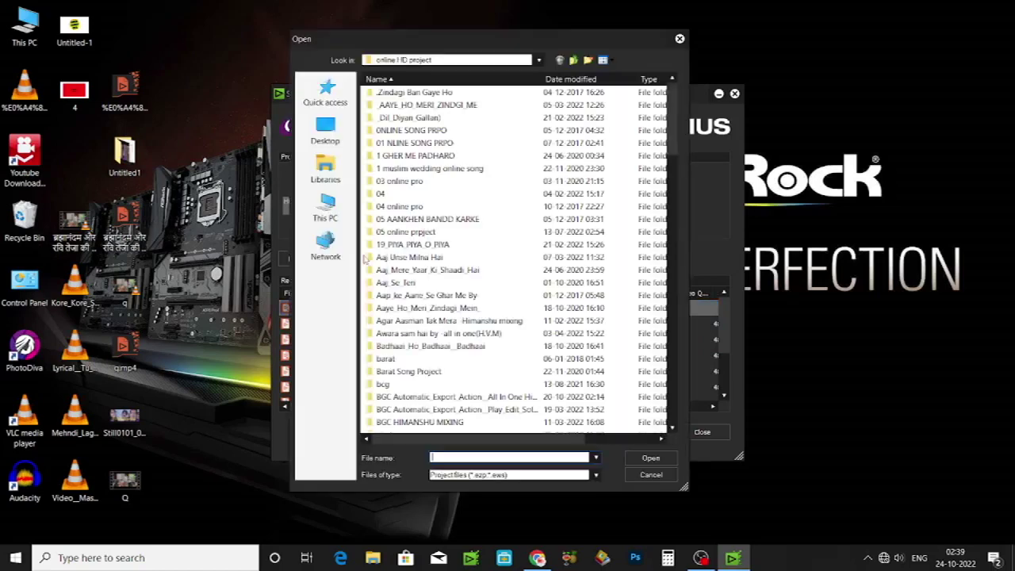
click(332, 133)
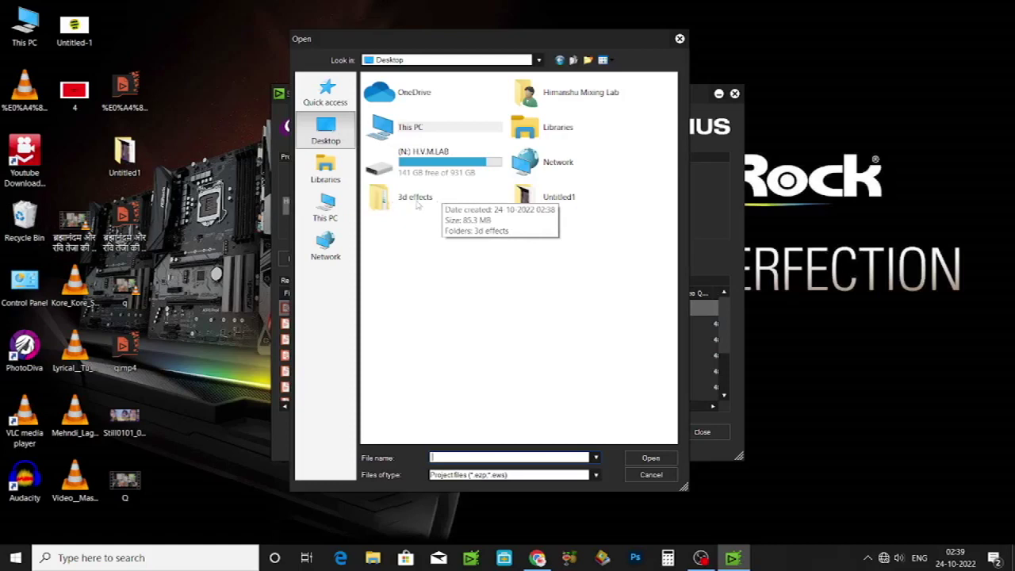
double_click(416, 205)
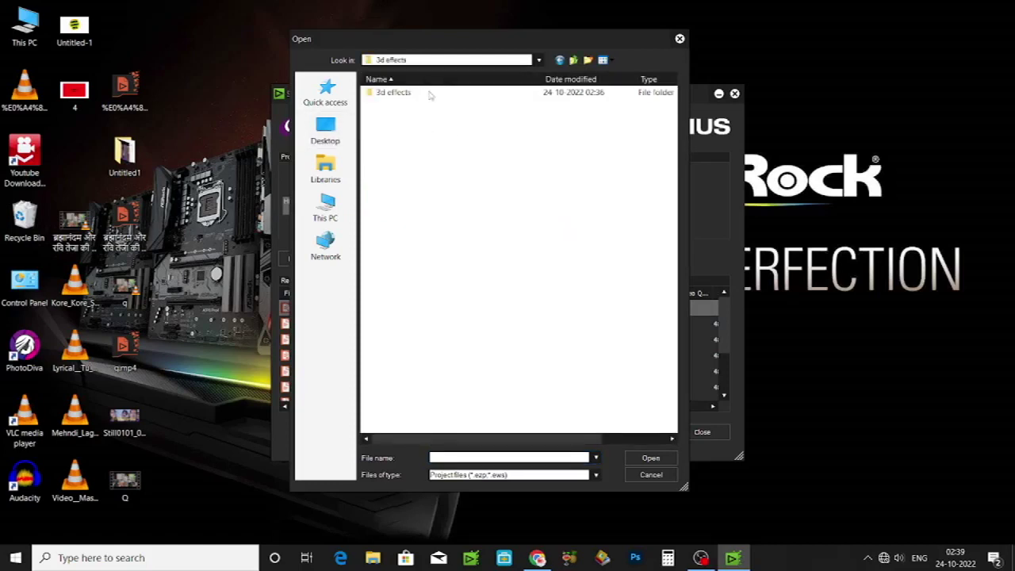
click(394, 119)
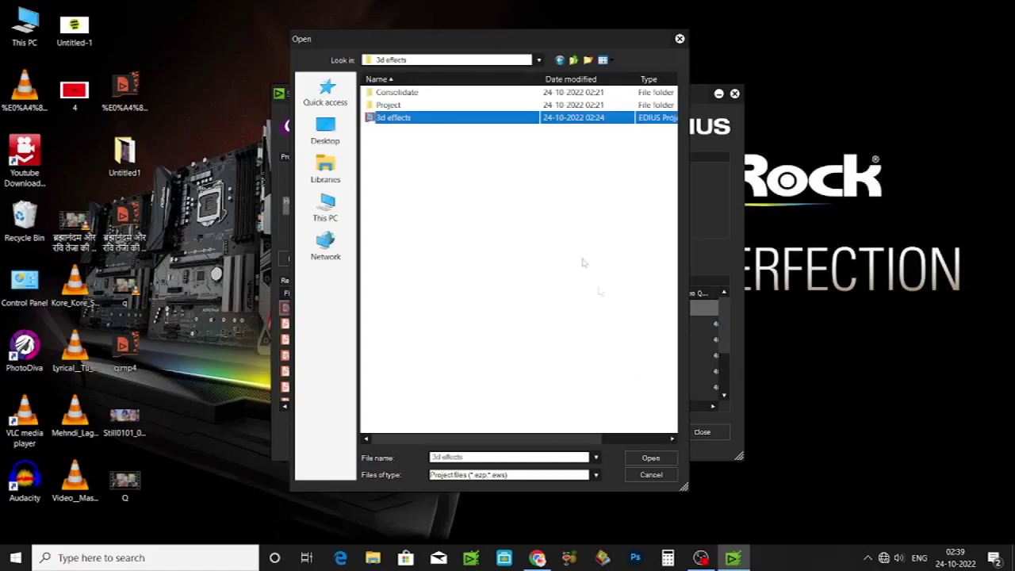
click(649, 459)
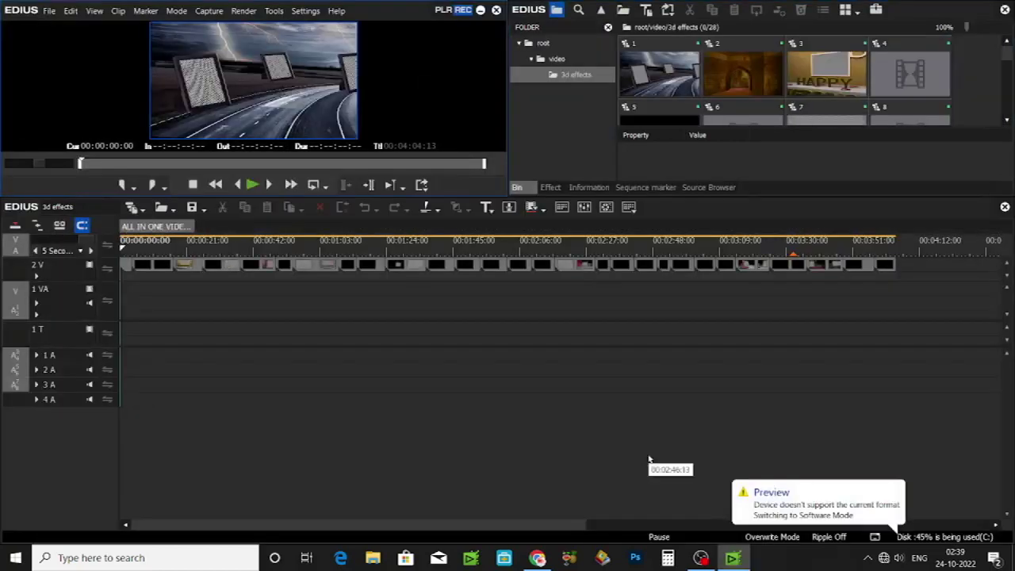
Step: Scrub the timeline back to the start, then open nested sequence 7 and select clip C02
drag(173, 240, 878, 219)
key(Home)
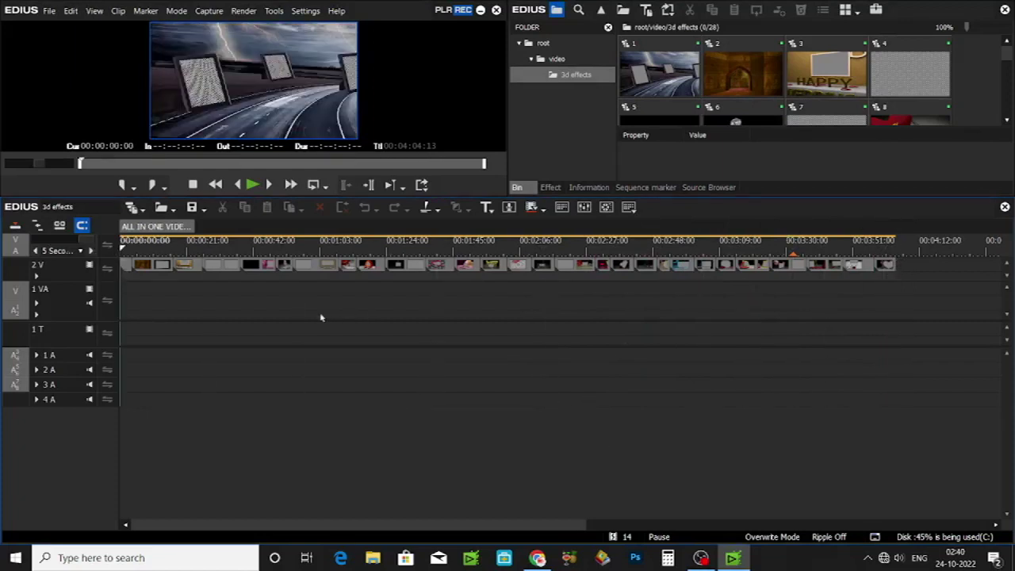
mouse_move(634, 539)
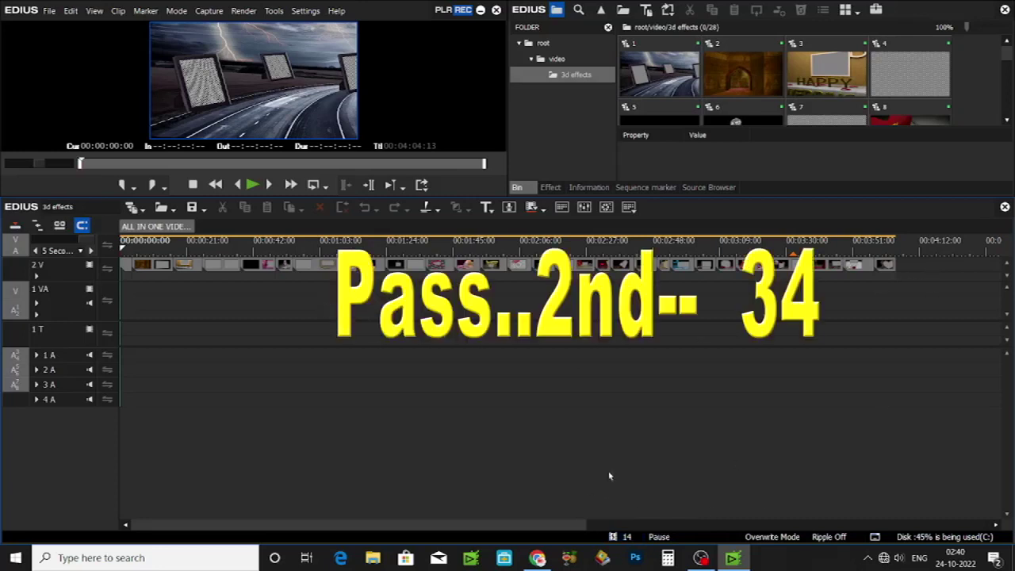
double_click(324, 268)
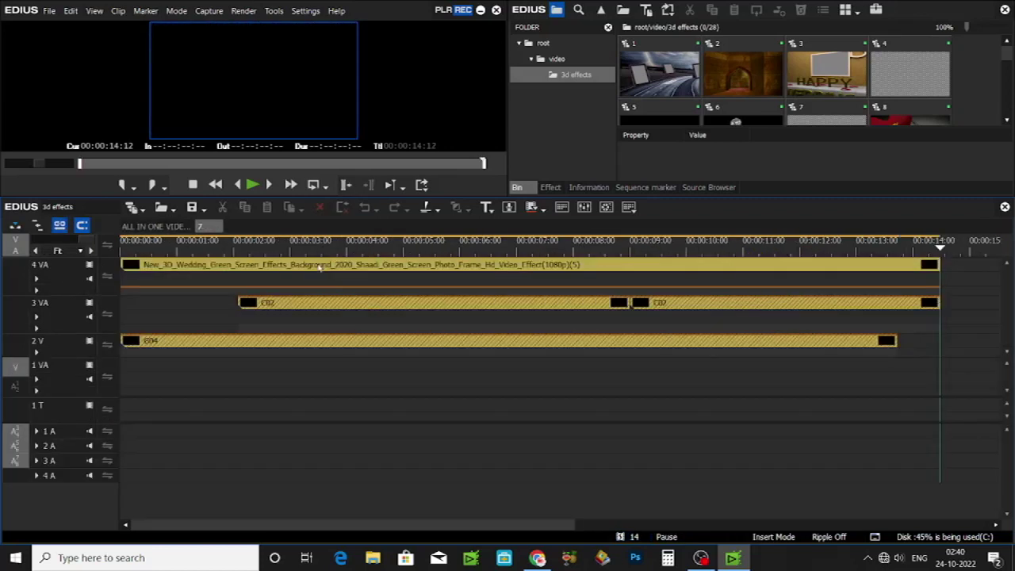
click(359, 306)
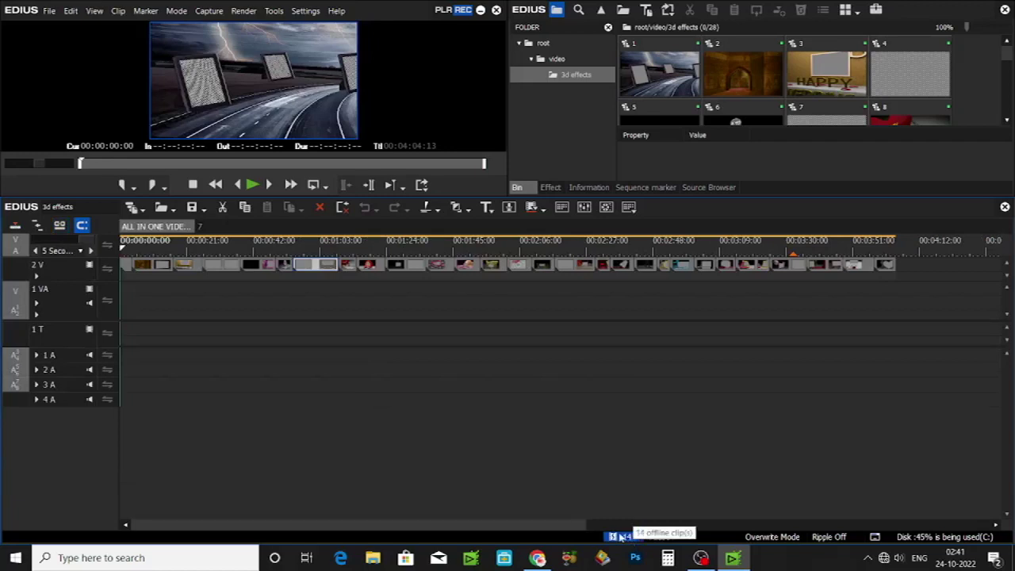
Step: Select all offline clips, set Restore file to Relink (select folder), and browse (D:) New Volume
click(621, 538)
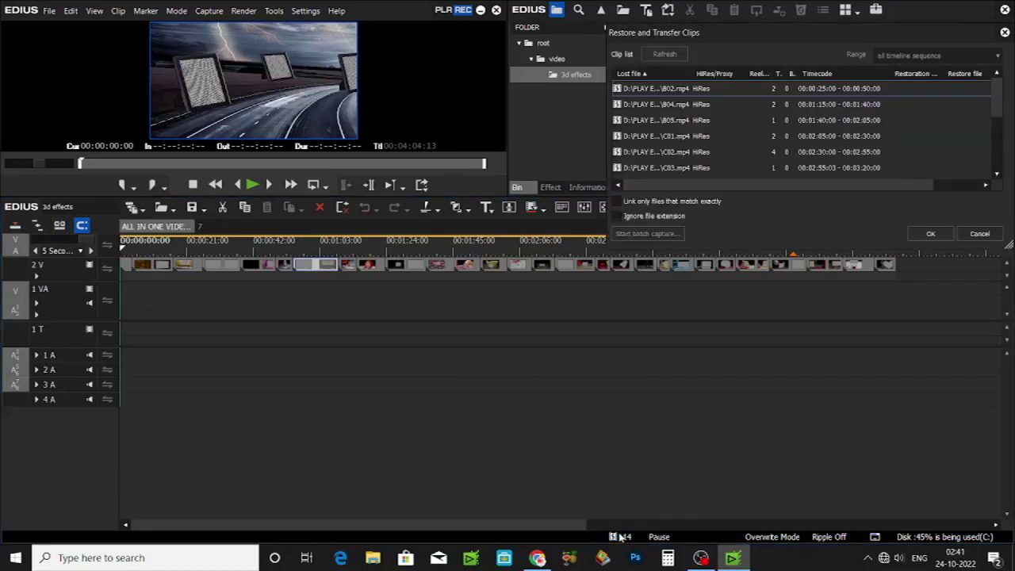
click(721, 153)
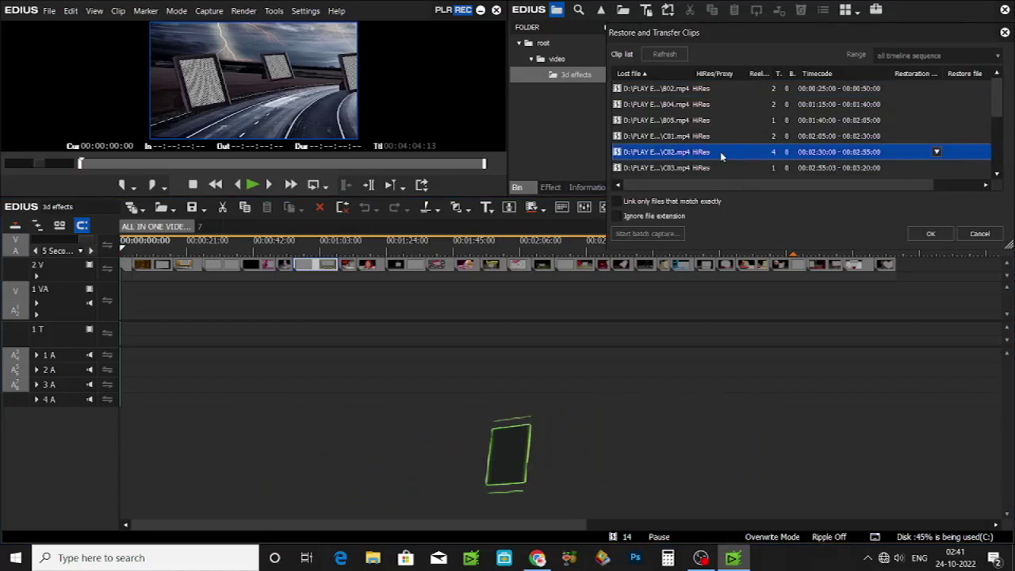
key(ctrl+a)
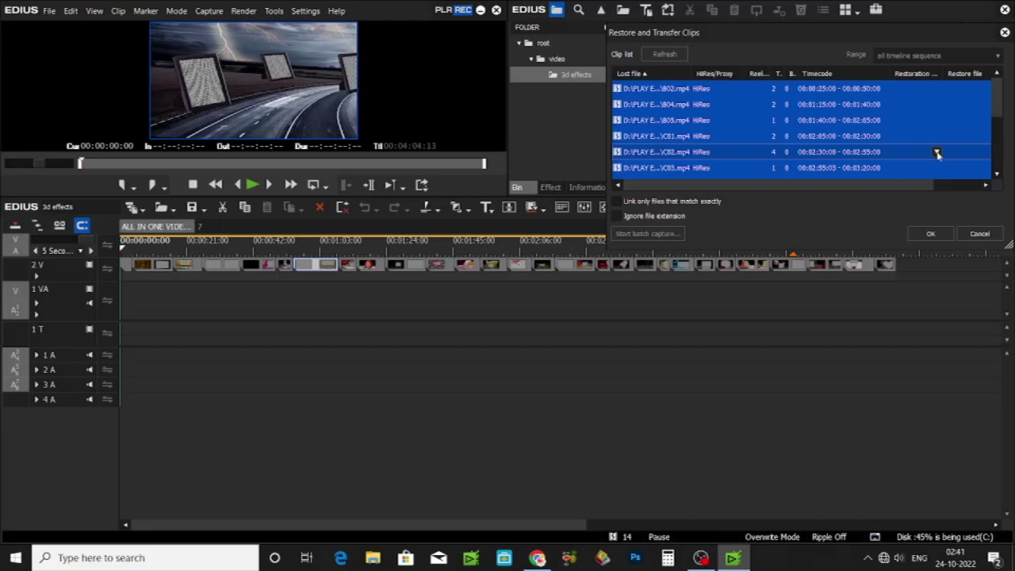
click(936, 153)
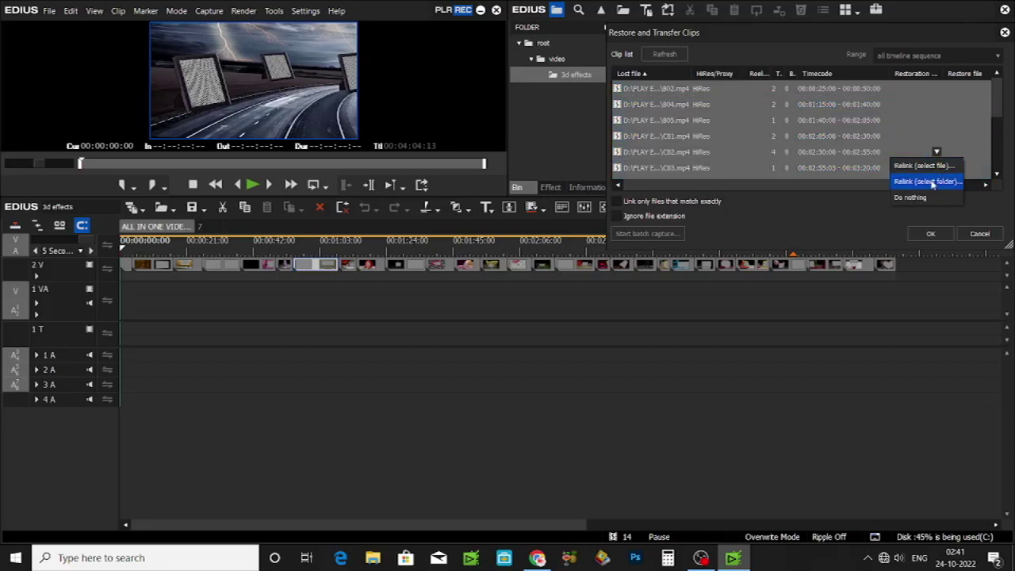
click(932, 182)
click(574, 245)
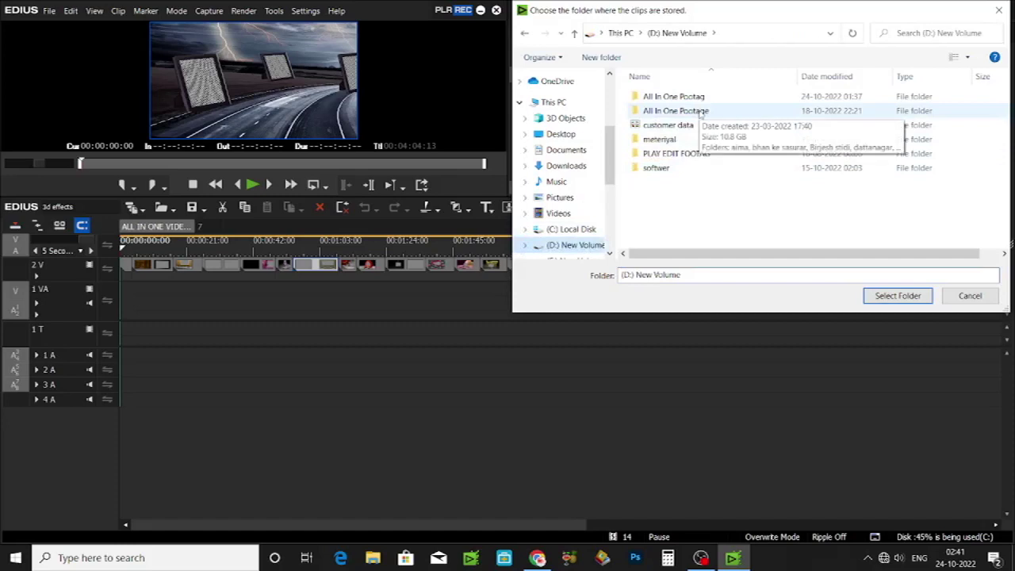
Step: Choose the vika folder inside All In One Pootag as the relink source
double_click(813, 96)
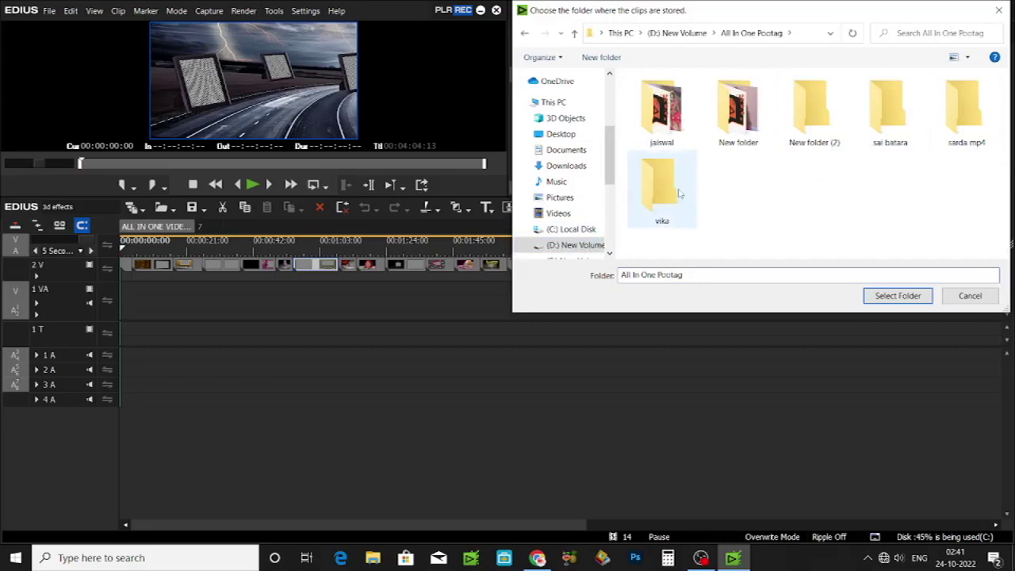
click(678, 193)
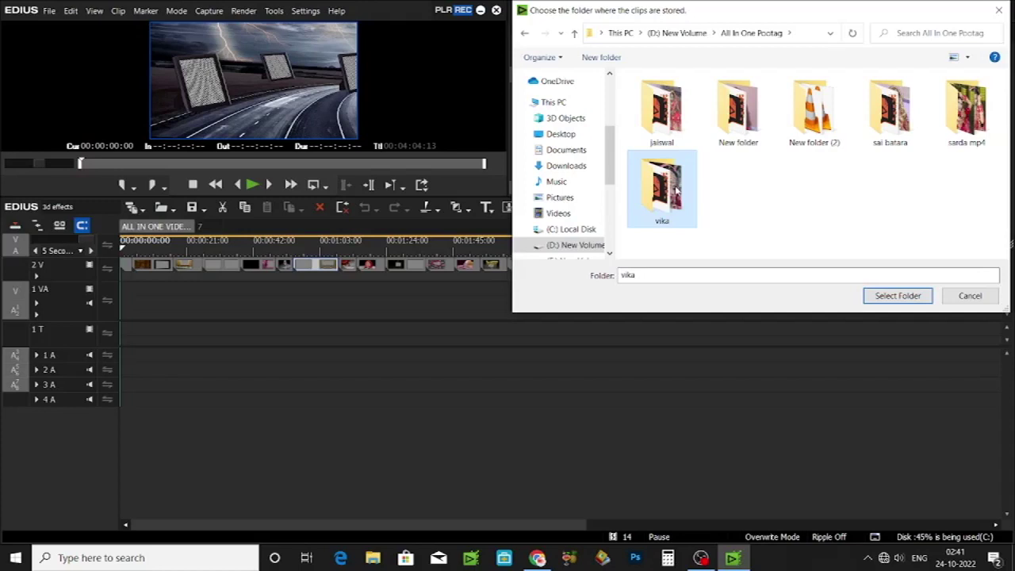
click(903, 296)
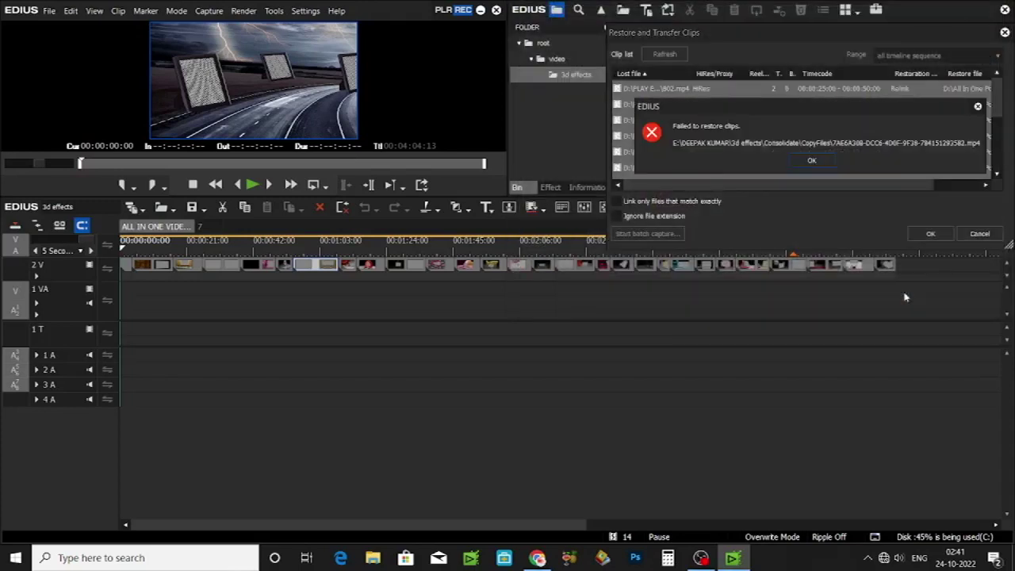
Step: Accept the relink despite the error, then scrub and play the sequence full screen to check photos
click(812, 161)
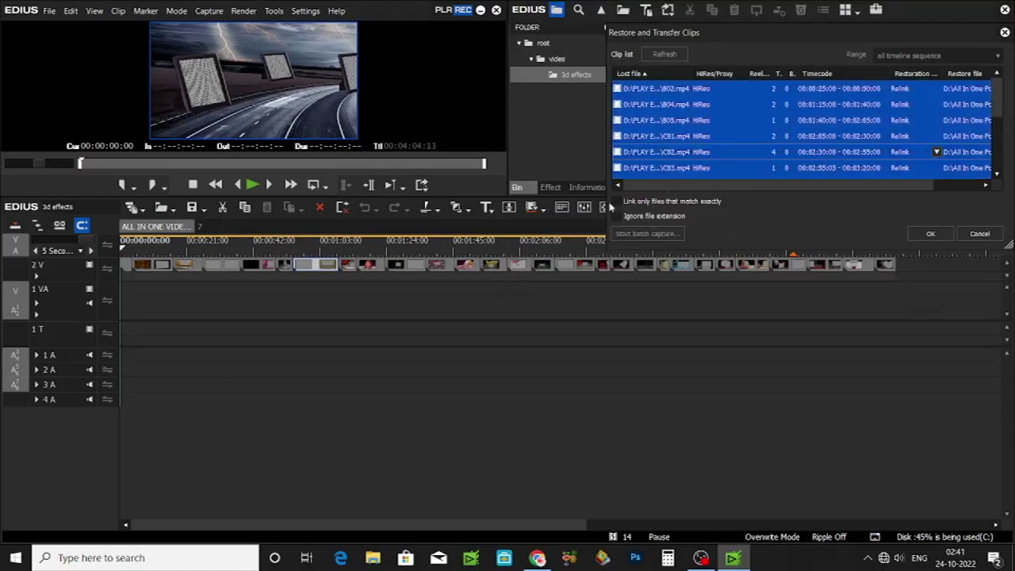
click(930, 233)
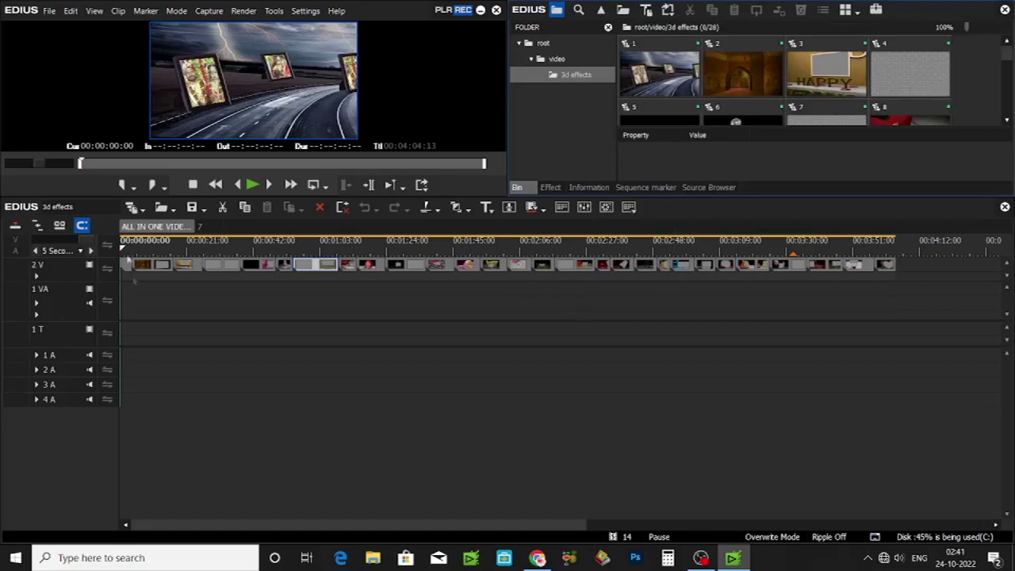
click(158, 242)
drag(158, 244, 106, 248)
key(space)
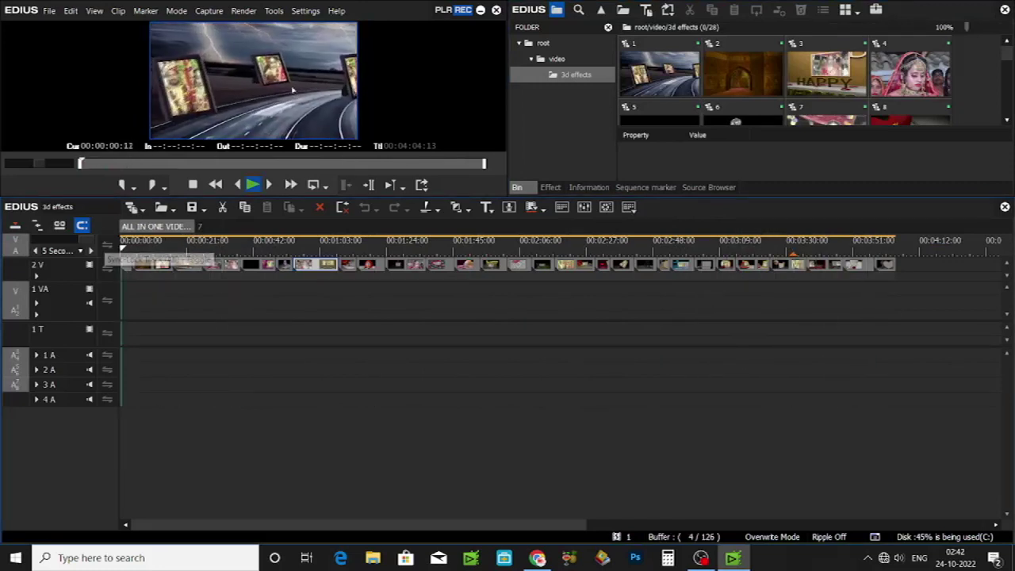
key(F10)
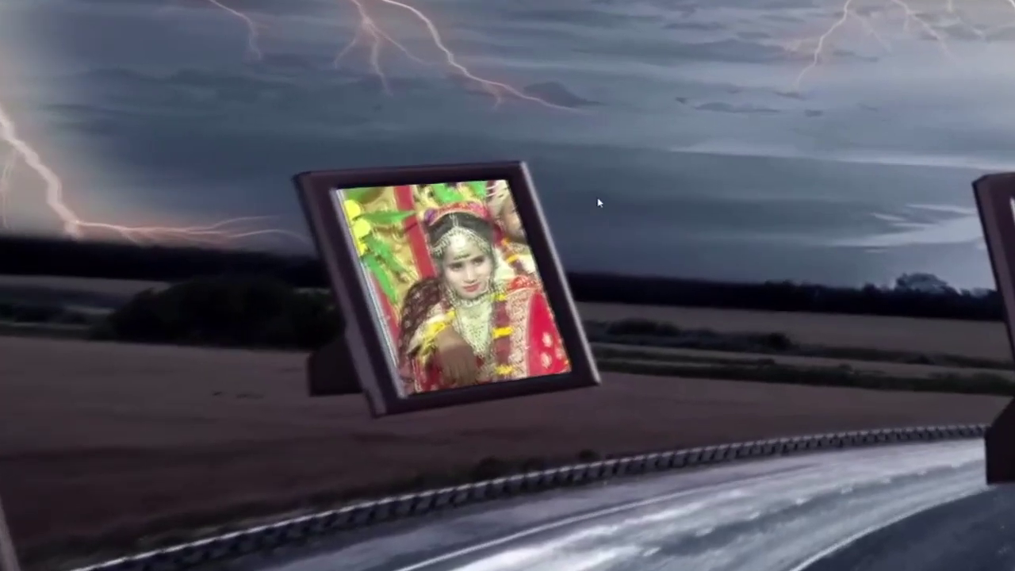